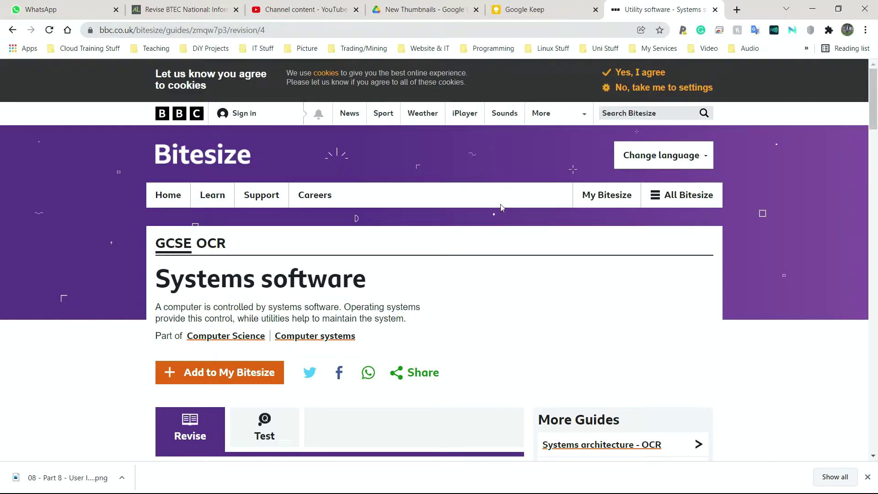
# Highlight part of the Systems software heading and scroll down toward the Utility software section.
pyautogui.moveTo(217, 277); pyautogui.dragTo(289, 280)
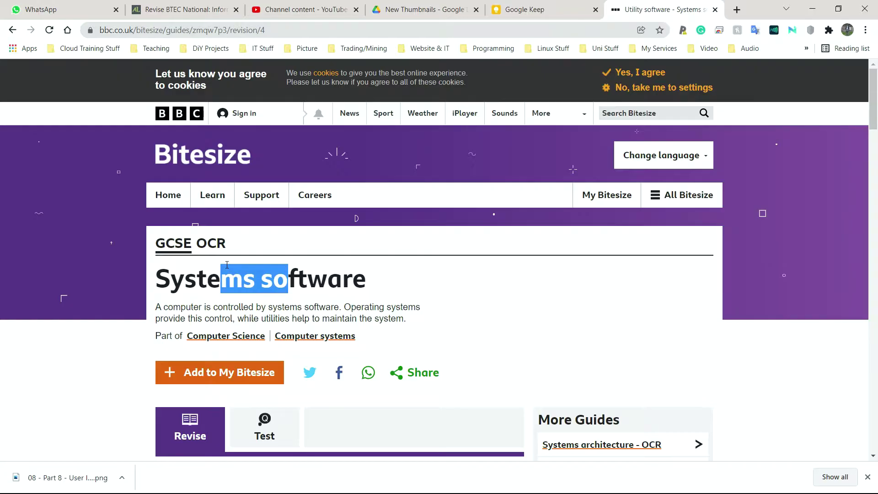
pyautogui.scroll(-5, 227, 264)
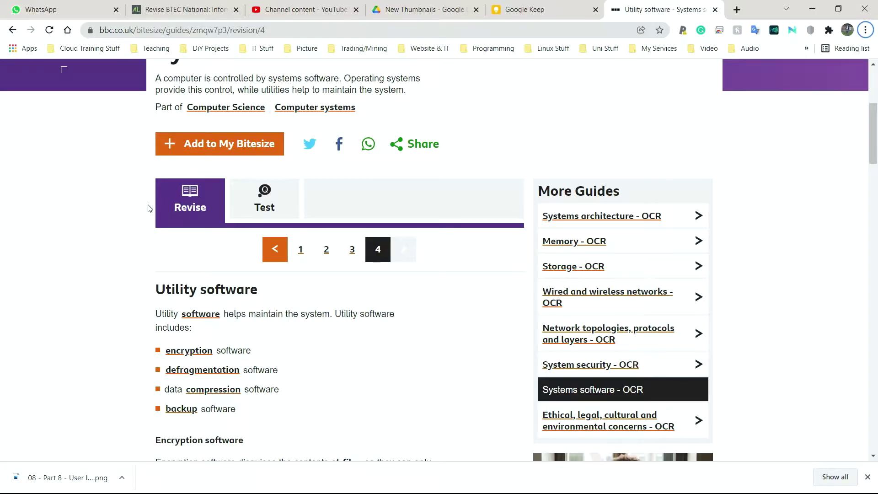
# Highlight the Utility software heading and the encryption and defragmentation bullets, then clear the highlight.
pyautogui.scroll(-1, 148, 208)
pyautogui.moveTo(151, 232); pyautogui.dragTo(221, 231)
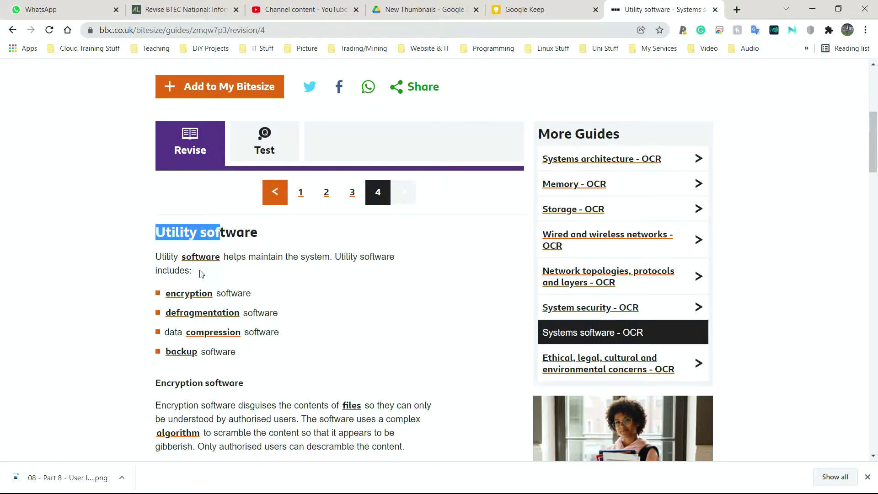
pyautogui.moveTo(269, 295); pyautogui.dragTo(164, 293)
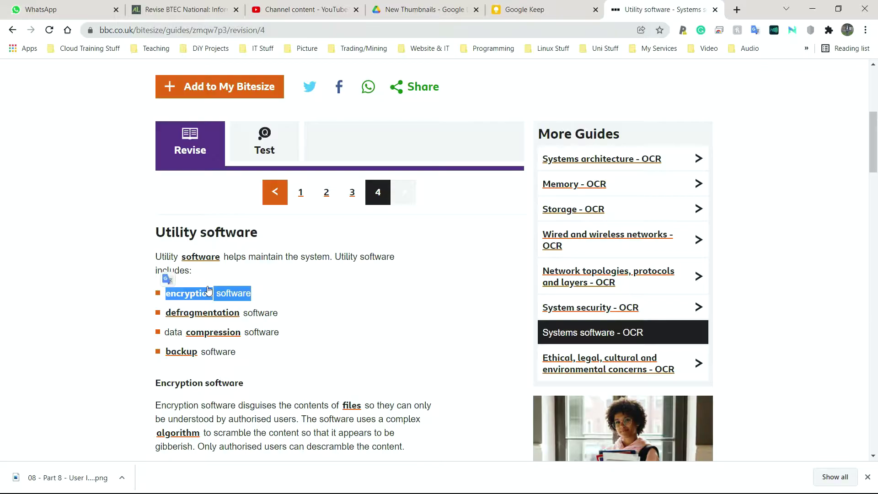
pyautogui.moveTo(289, 312); pyautogui.dragTo(170, 320)
pyautogui.click(104, 309)
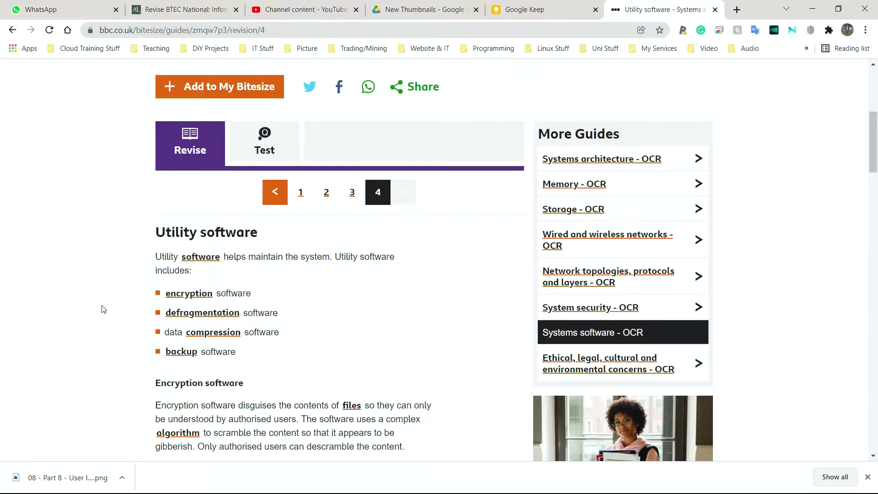
# Launch Paint and sketch the disk circle with two curved rotation arrows beside it.
pyautogui.press('super')
pyautogui.write('paint')
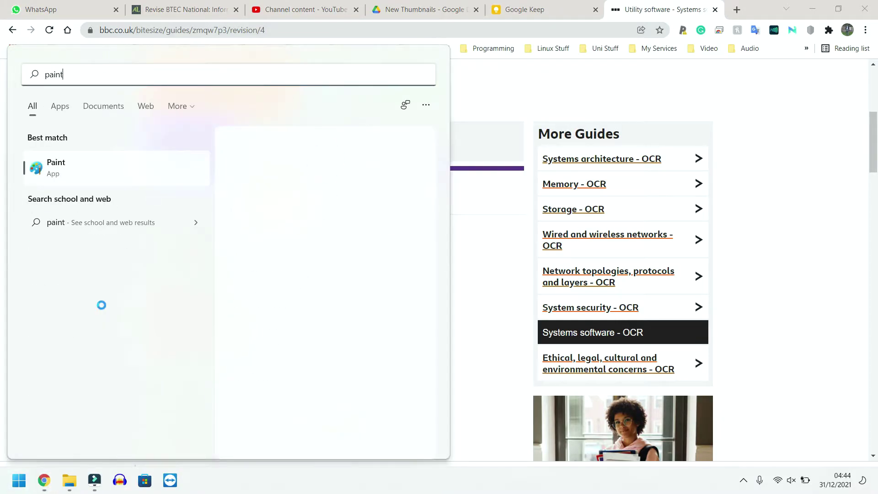
pyautogui.press('Return')
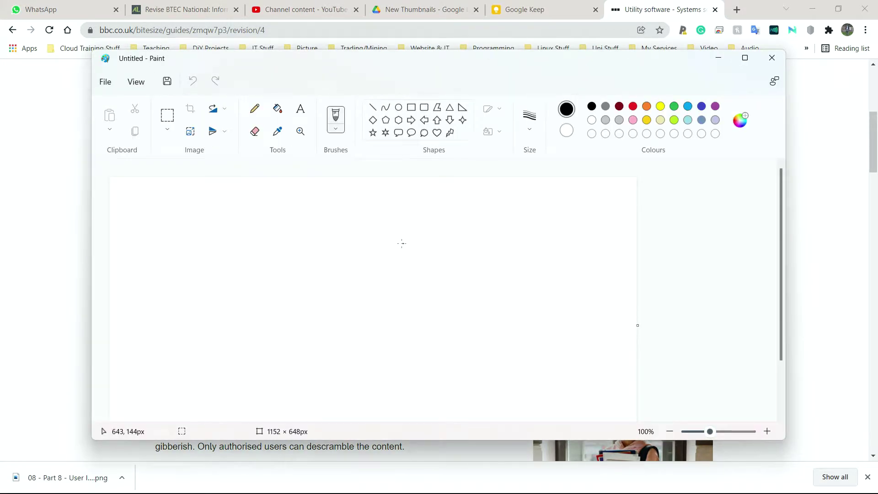
pyautogui.moveTo(385, 230)
pyautogui.mouseDown()
pyautogui.moveTo(313, 263)
pyautogui.moveTo(455, 325)
pyautogui.moveTo(391, 215)
pyautogui.moveTo(365, 229)
pyautogui.mouseUp()
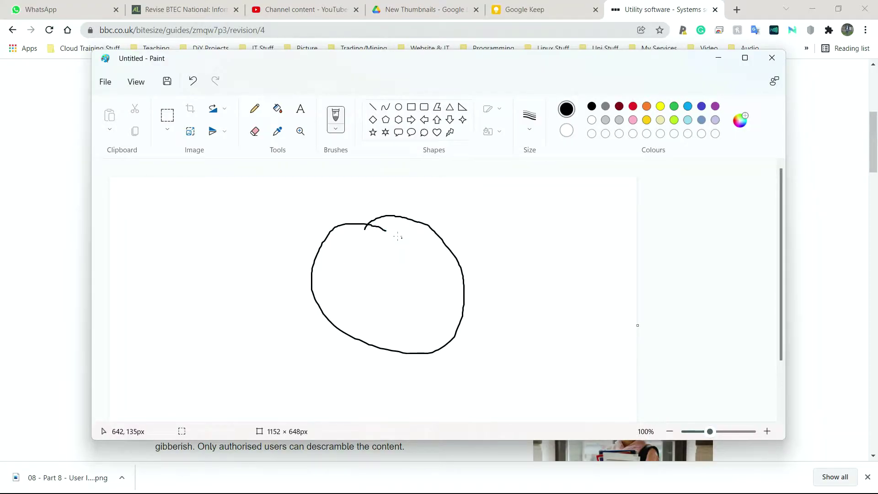
pyautogui.moveTo(325, 201)
pyautogui.mouseDown()
pyautogui.moveTo(310, 204)
pyautogui.moveTo(279, 259)
pyautogui.moveTo(297, 244)
pyautogui.mouseUp()
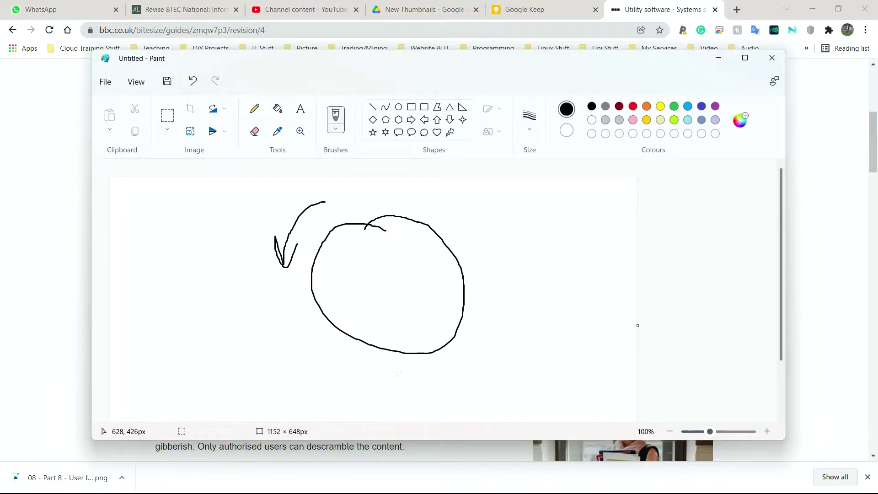
pyautogui.moveTo(397, 371)
pyautogui.mouseDown()
pyautogui.moveTo(500, 315)
pyautogui.moveTo(508, 323)
pyautogui.mouseUp()
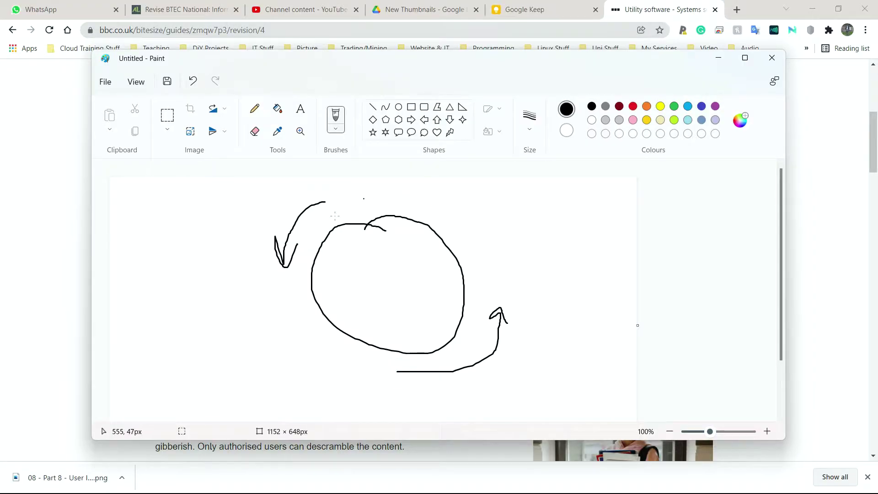
# Add a double-line read arm and five small file blocks scattered around the disk.
pyautogui.moveTo(343, 348); pyautogui.dragTo(337, 354)
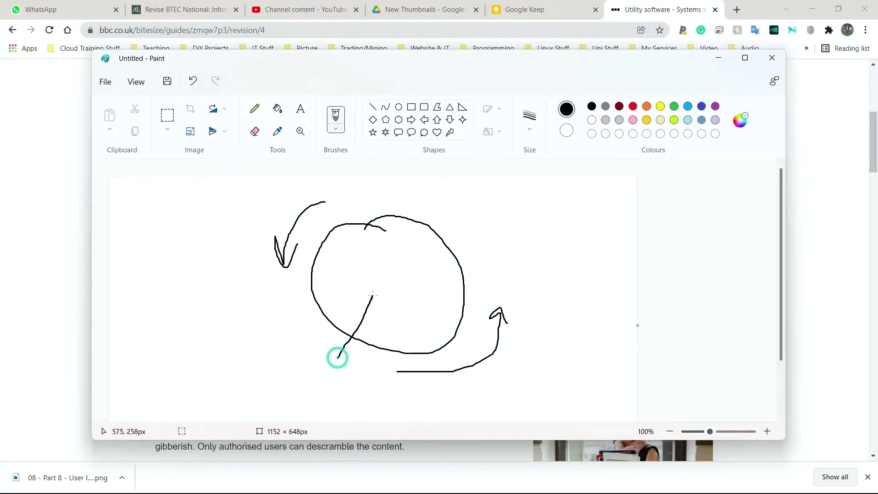
pyautogui.moveTo(372, 296); pyautogui.dragTo(339, 358)
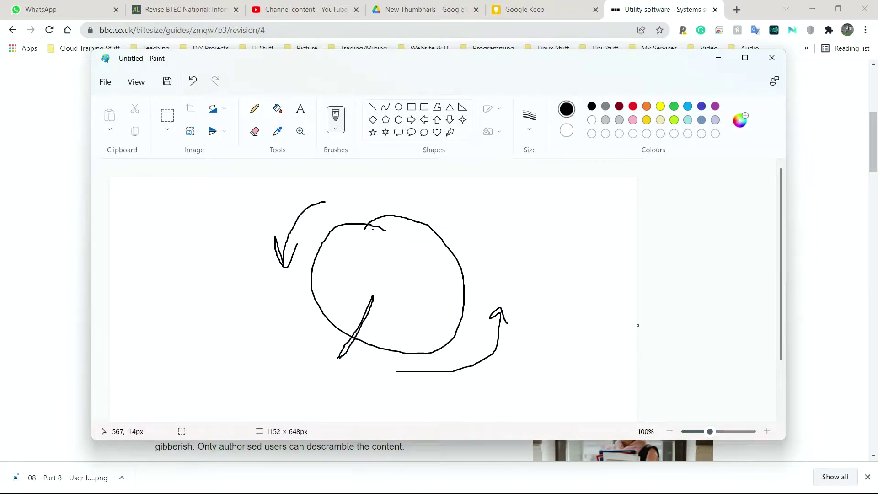
pyautogui.moveTo(369, 232)
pyautogui.mouseDown()
pyautogui.moveTo(379, 232)
pyautogui.moveTo(366, 230)
pyautogui.mouseUp()
pyautogui.moveTo(410, 273)
pyautogui.mouseDown()
pyautogui.moveTo(407, 280)
pyautogui.moveTo(411, 272)
pyautogui.mouseUp()
pyautogui.moveTo(396, 331)
pyautogui.mouseDown()
pyautogui.moveTo(396, 341)
pyautogui.moveTo(407, 331)
pyautogui.mouseUp()
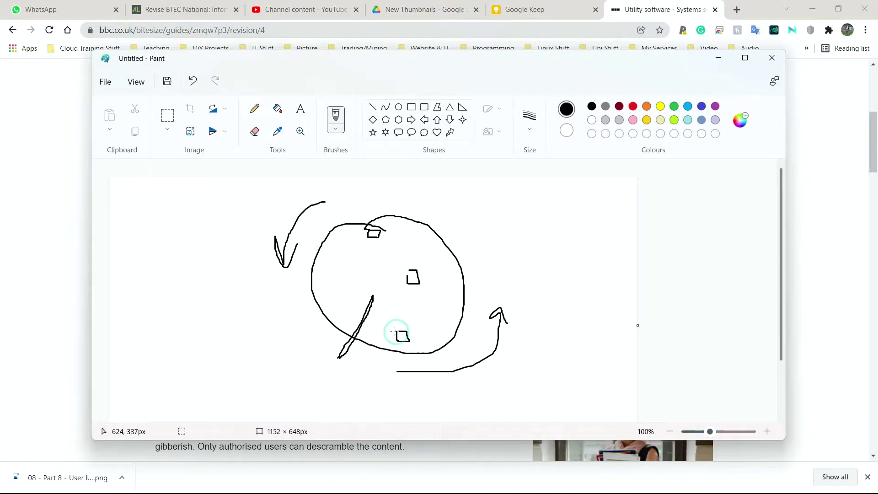
pyautogui.moveTo(442, 303)
pyautogui.mouseDown()
pyautogui.moveTo(452, 307)
pyautogui.moveTo(441, 302)
pyautogui.mouseUp()
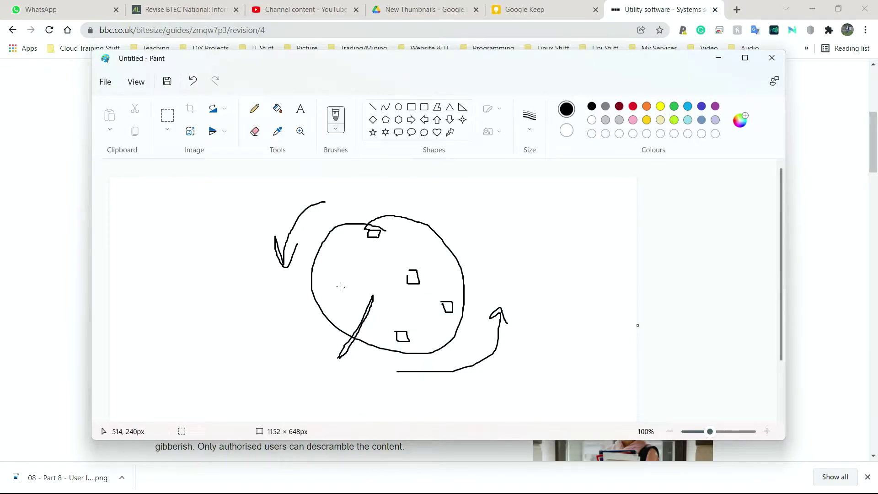
pyautogui.moveTo(323, 293); pyautogui.dragTo(322, 285)
# Draw a zigzag-shaded pie wedge sector on the disk, then switch back to the Bitesize page.
pyautogui.moveTo(389, 215)
pyautogui.mouseDown()
pyautogui.moveTo(387, 269)
pyautogui.moveTo(443, 246)
pyautogui.mouseUp()
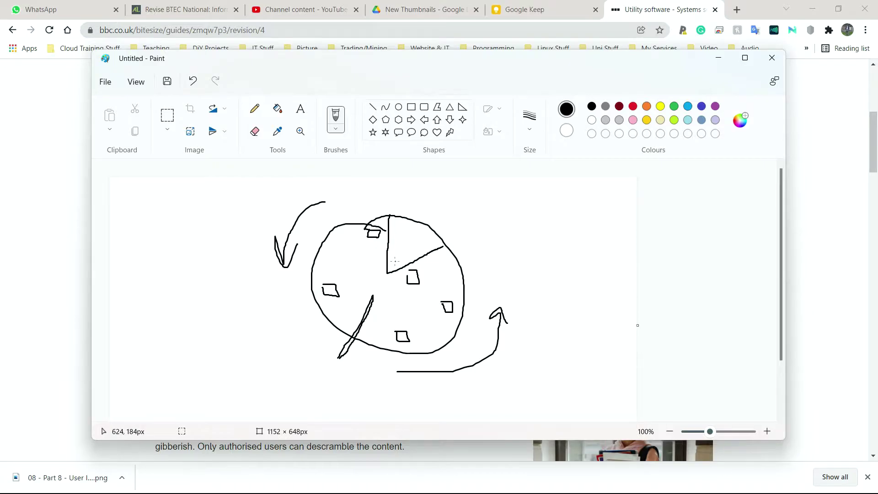
pyautogui.moveTo(390, 261)
pyautogui.mouseDown()
pyautogui.moveTo(424, 245)
pyautogui.moveTo(406, 228)
pyautogui.moveTo(392, 248)
pyautogui.moveTo(403, 259)
pyautogui.moveTo(423, 249)
pyautogui.moveTo(396, 256)
pyautogui.mouseUp()
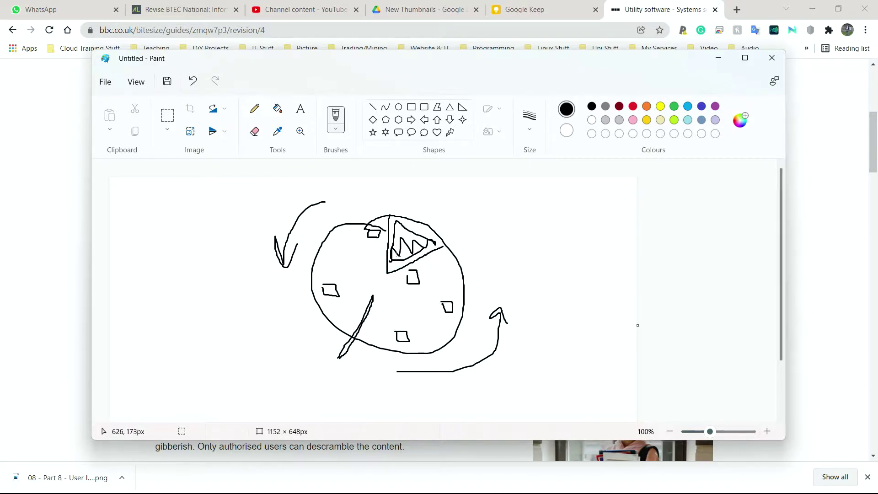
pyautogui.hotkey('alt', 'Tab')
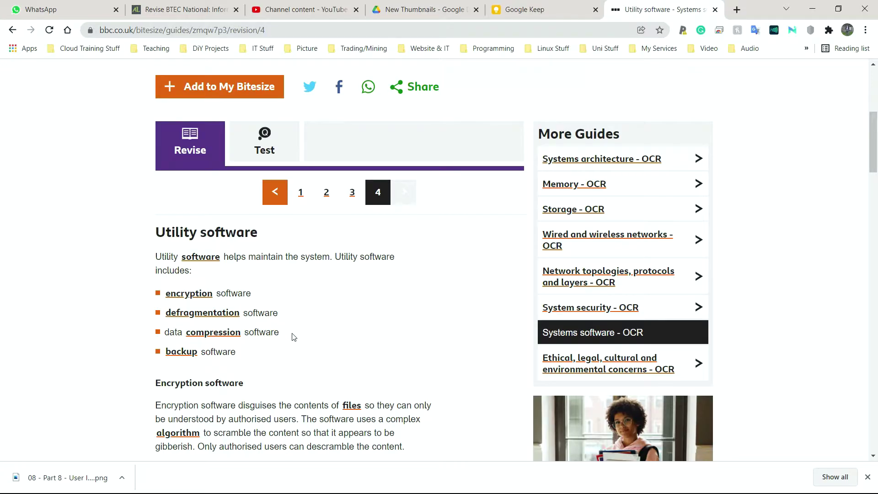
# Highlight the data compression software bullet and open the Downloads folder in File Explorer.
pyautogui.moveTo(294, 336); pyautogui.dragTo(164, 337)
pyautogui.hotkey('alt', 'Tab')
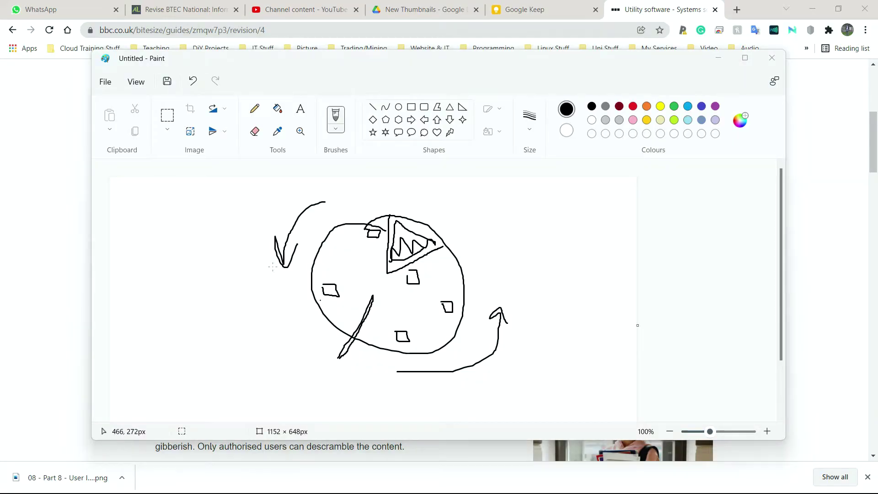
pyautogui.press('super+e')
pyautogui.click(354, 120)
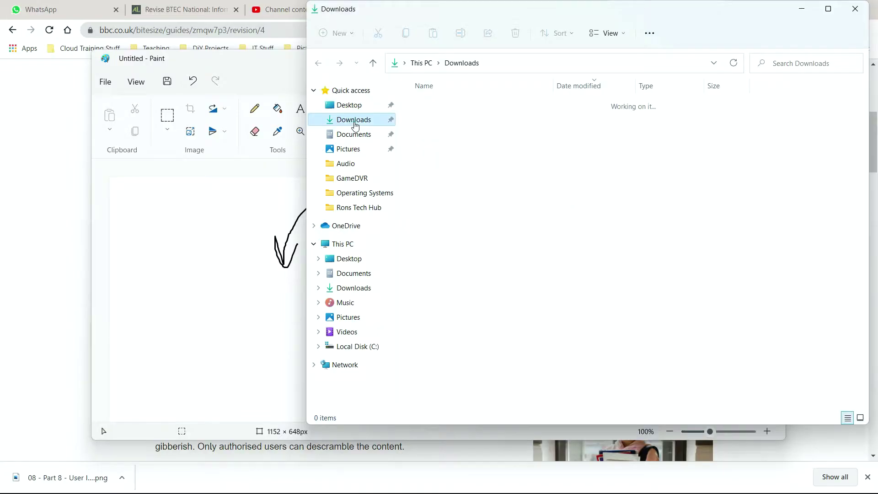
# Create a new Access database and a new Word document in Downloads, keeping default names.
pyautogui.rightClick(456, 142)
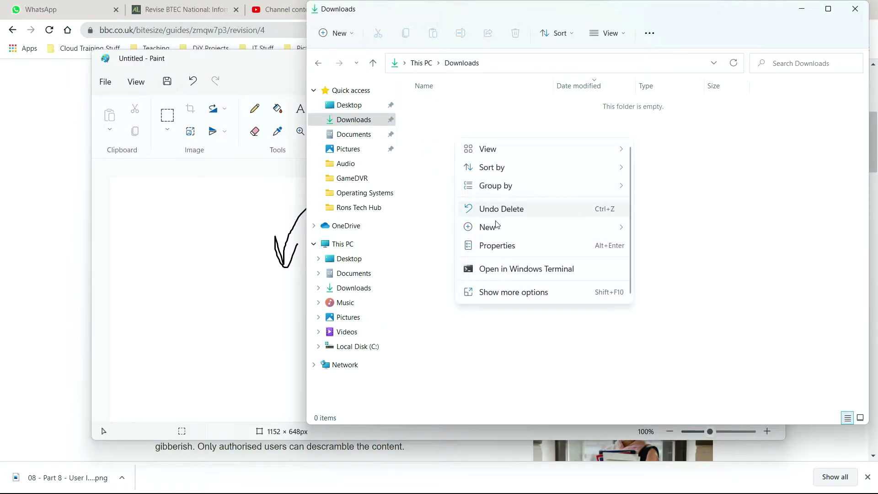
pyautogui.moveTo(506, 227)
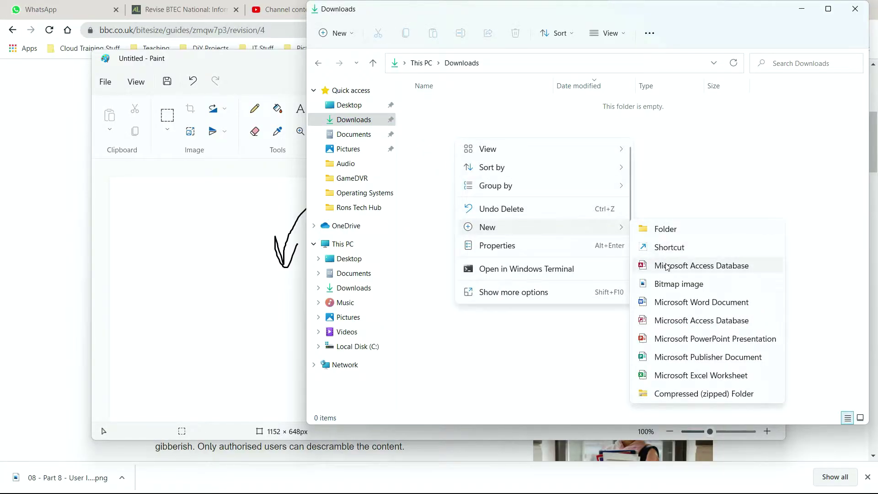
pyautogui.click(666, 264)
pyautogui.click(479, 217)
pyautogui.rightClick(450, 161)
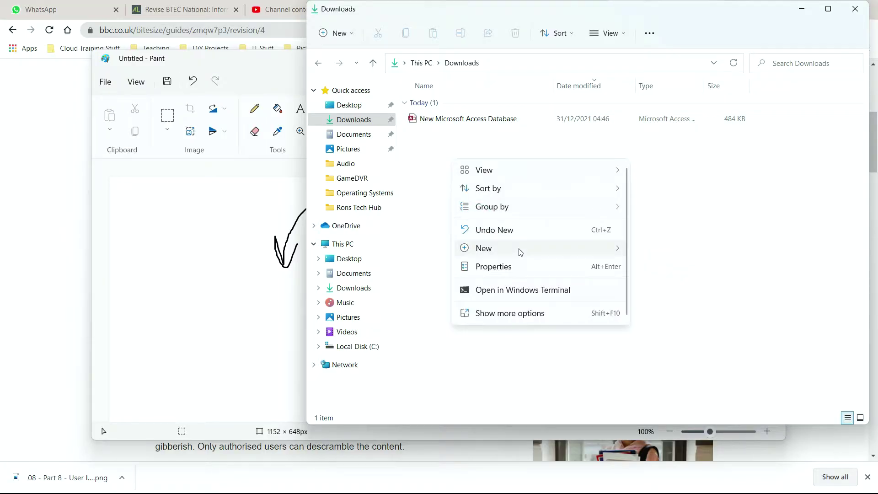
pyautogui.moveTo(541, 250)
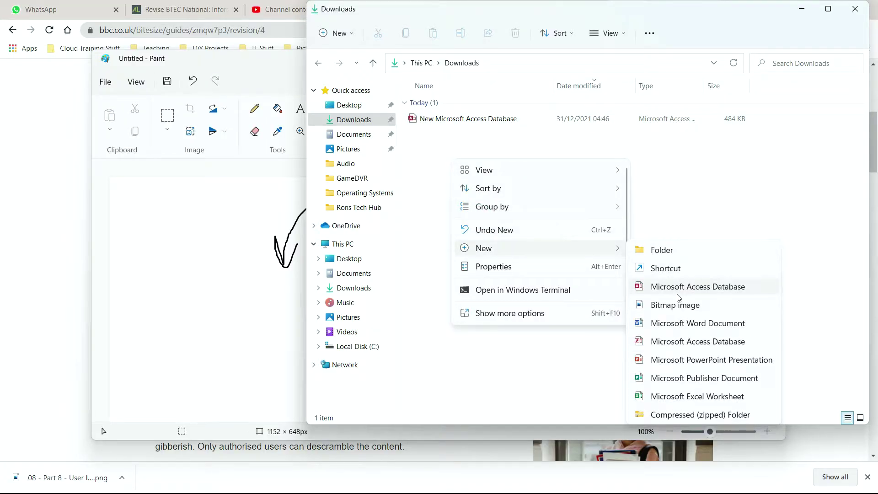
pyautogui.click(675, 322)
pyautogui.click(492, 217)
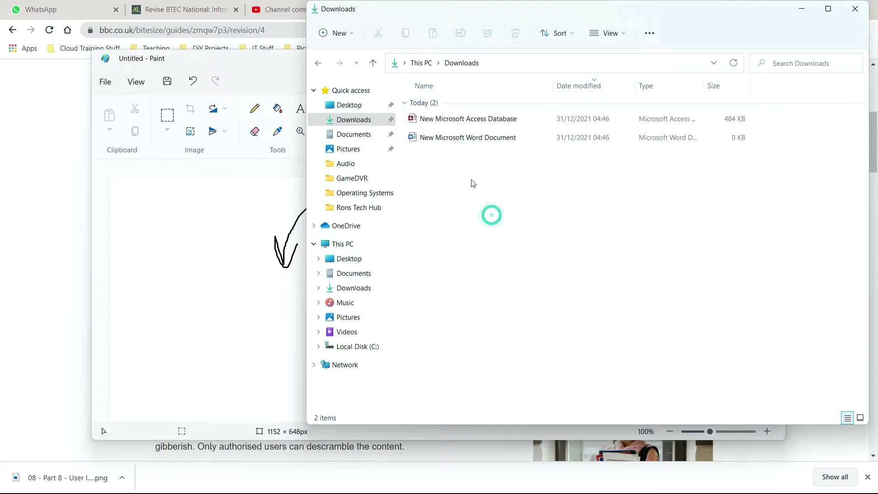
# Select both files and paste duplicate copies of them into Downloads.
pyautogui.moveTo(513, 211); pyautogui.dragTo(418, 101)
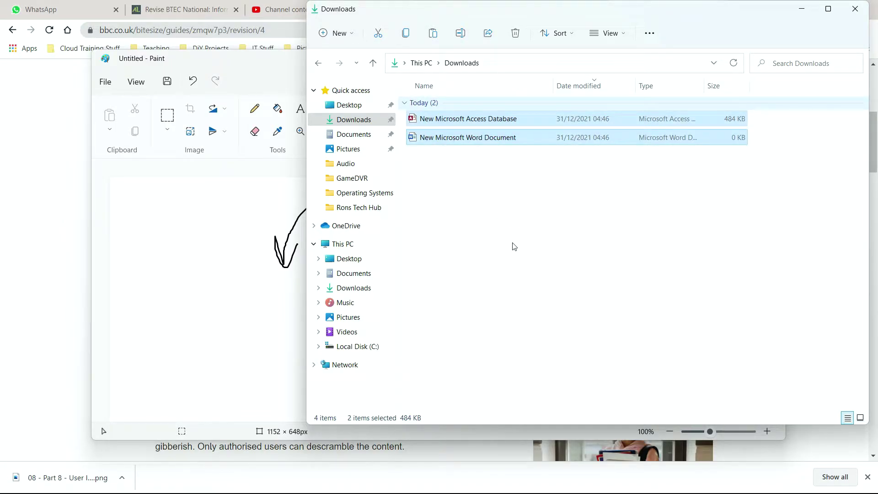
pyautogui.hotkey('ctrl', 'c')
pyautogui.hotkey('ctrl', 'v')
pyautogui.hotkey('ctrl', 'v')
pyautogui.hotkey('ctrl', 'v')
pyautogui.hotkey('ctrl', 'v')
pyautogui.hotkey('ctrl', 'v')
pyautogui.hotkey('ctrl', 'v')
pyautogui.hotkey('ctrl', 'v')
pyautogui.hotkey('ctrl', 'v')
pyautogui.scroll(-1, 480, 213)
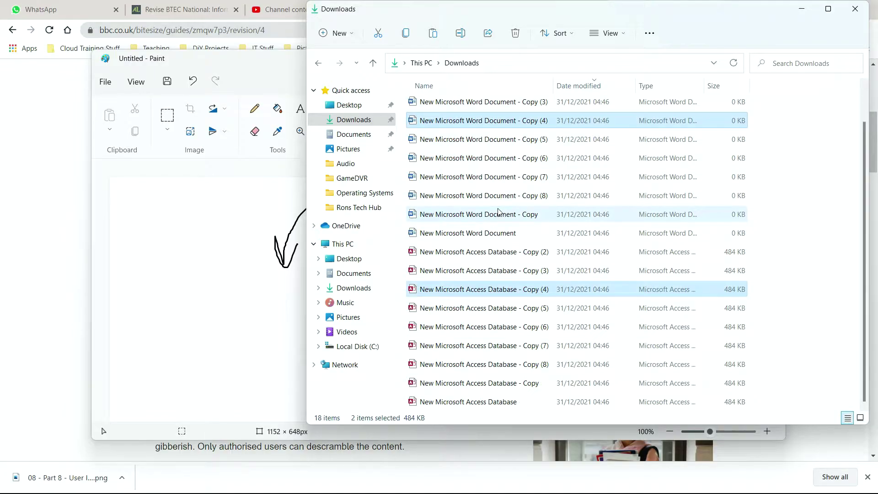
pyautogui.scroll(1, 480, 213)
# Mark the data compression bullet, then compress all 18 Downloads files into one ZIP archive.
pyautogui.click(47, 209)
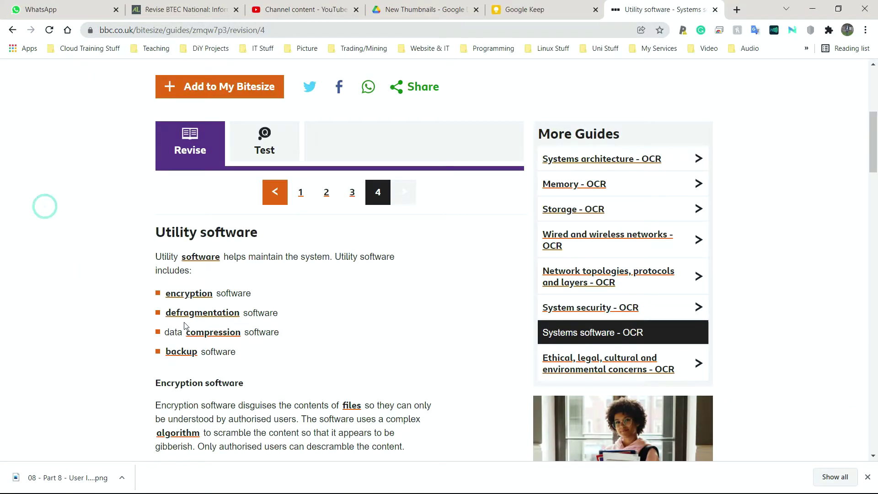
pyautogui.moveTo(170, 333); pyautogui.dragTo(280, 333)
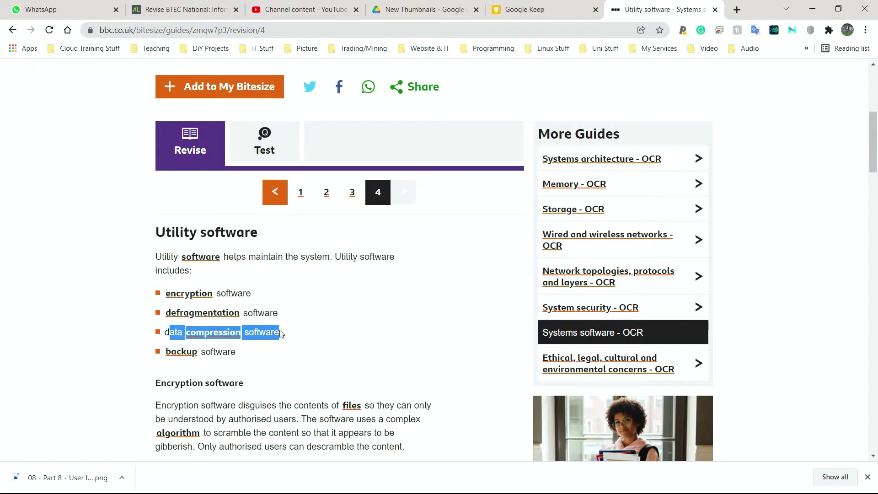
pyautogui.hotkey('alt', 'Tab')
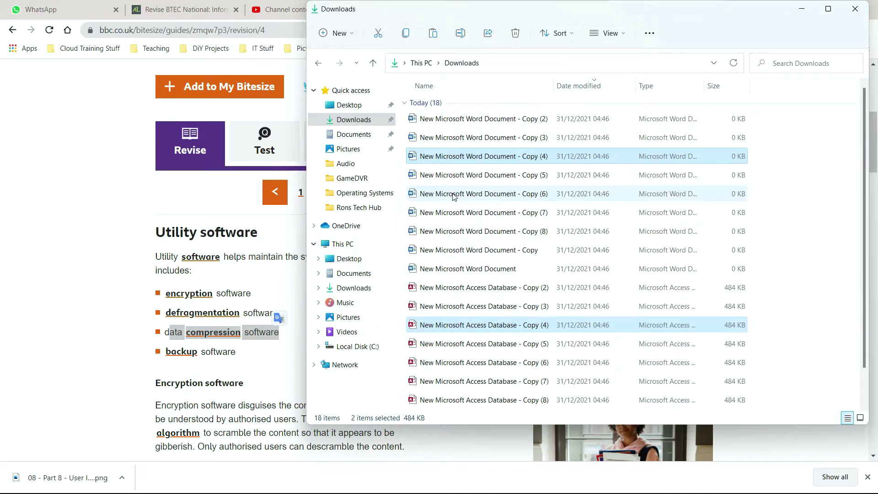
pyautogui.hotkey('ctrl', 'a')
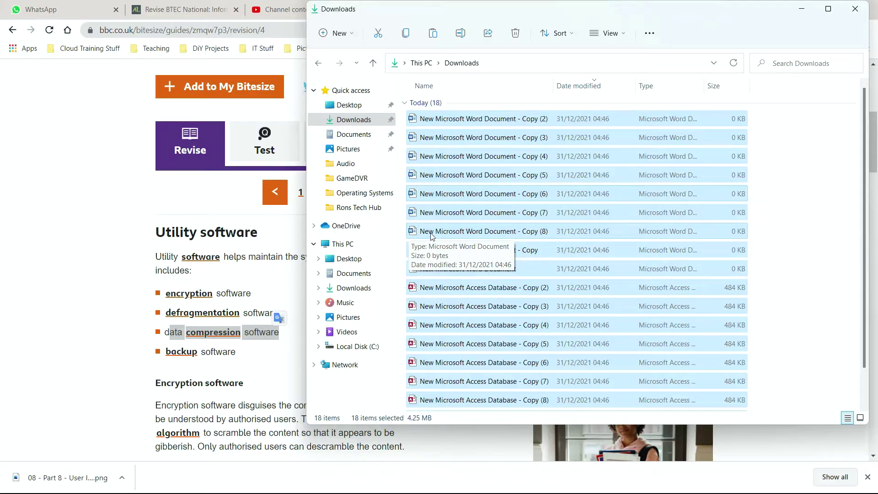
pyautogui.rightClick(412, 233)
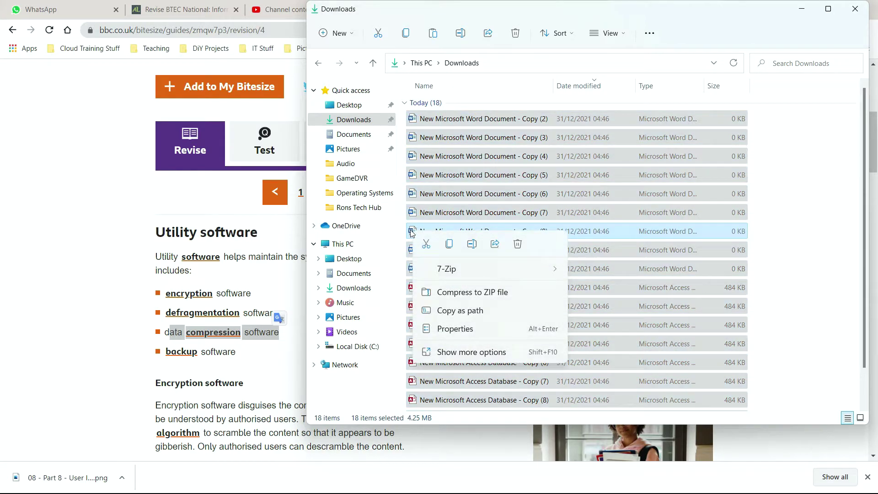
pyautogui.click(475, 292)
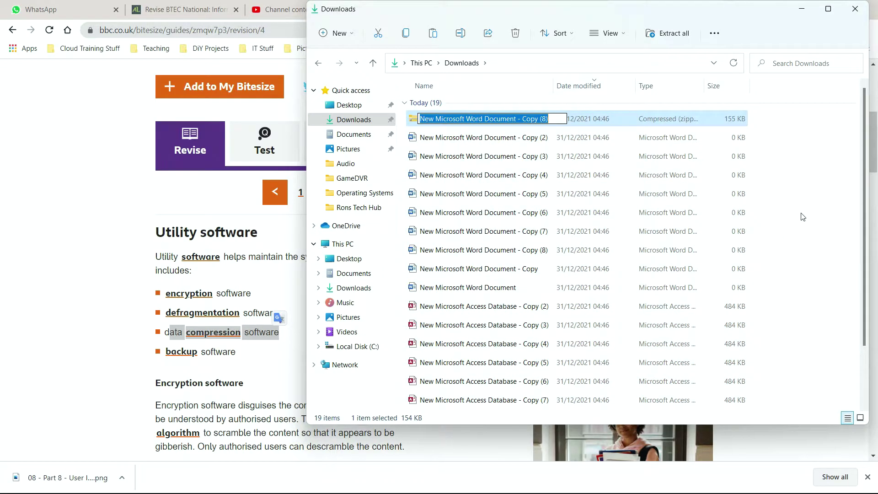
# Keep the default ZIP name, compare the 4.25 MB originals with the 154 KB ZIP, and return to Bitesize.
pyautogui.click(803, 215)
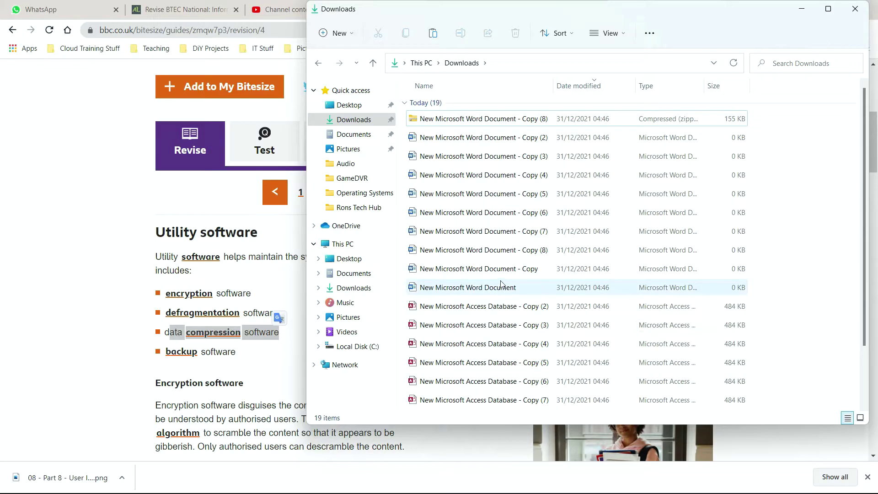
pyautogui.hotkey('ctrl', 'a')
pyautogui.keyDown('ctrl'); pyautogui.click(419, 120); pyautogui.keyUp('ctrl')
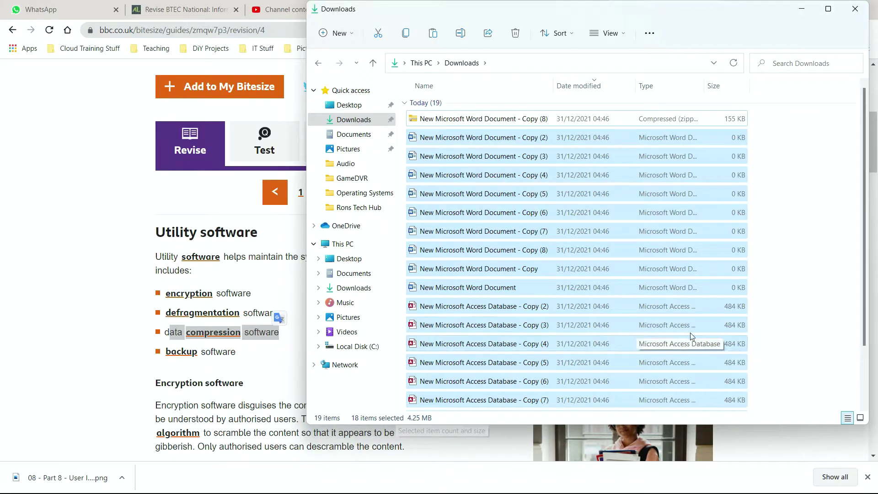
pyautogui.click(766, 290)
pyautogui.click(458, 119)
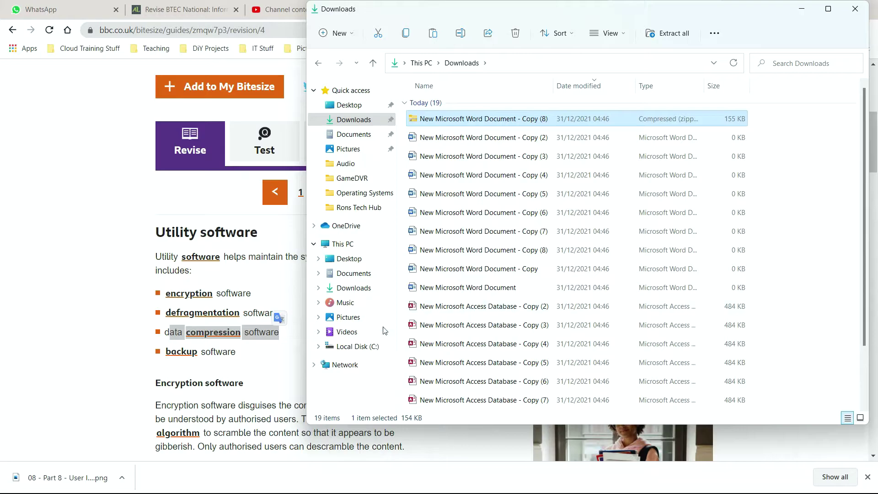
pyautogui.click(283, 346)
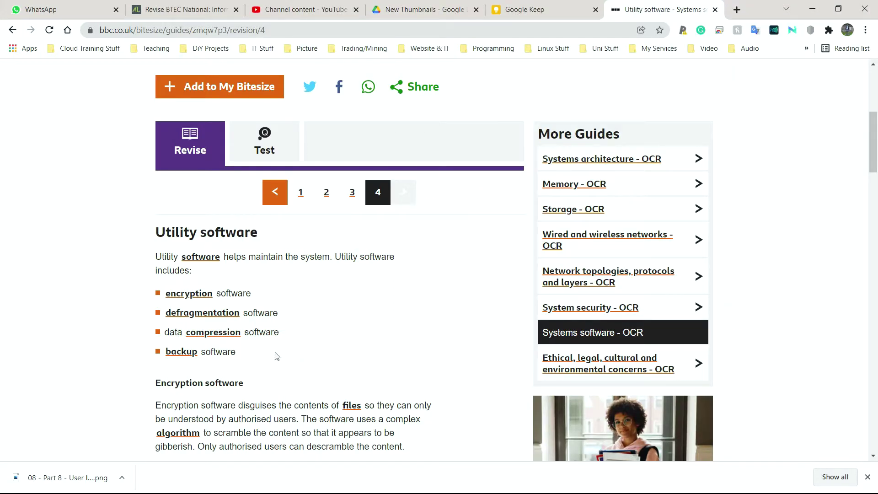
pyautogui.moveTo(250, 353); pyautogui.dragTo(170, 338)
pyautogui.press('super')
pyautogui.click(741, 487)
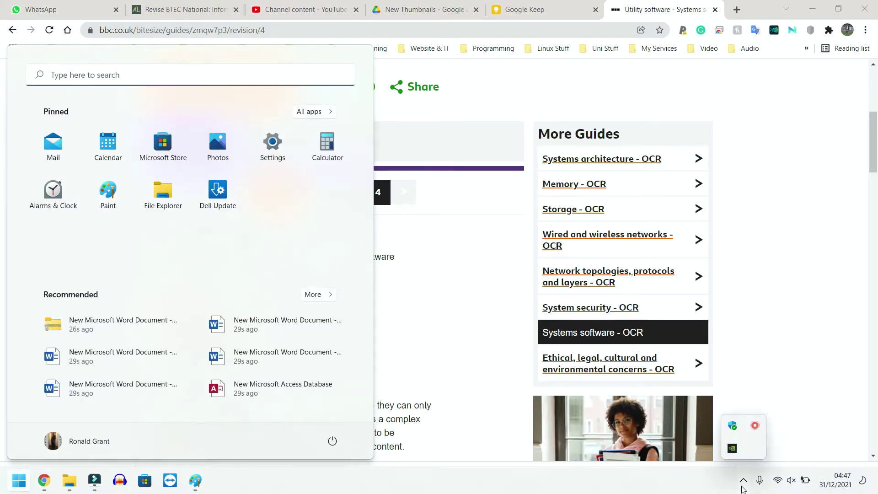
pyautogui.click(749, 313)
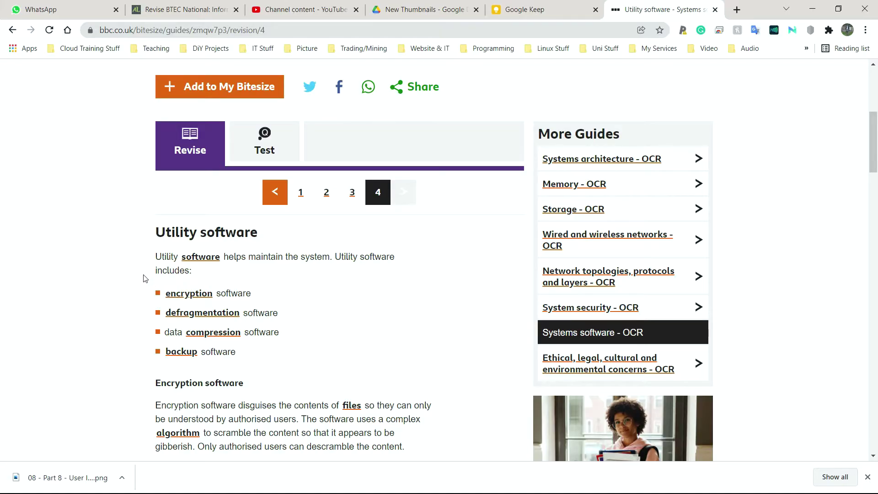
pyautogui.hotkey('alt', 'Tab')
pyautogui.click(417, 138)
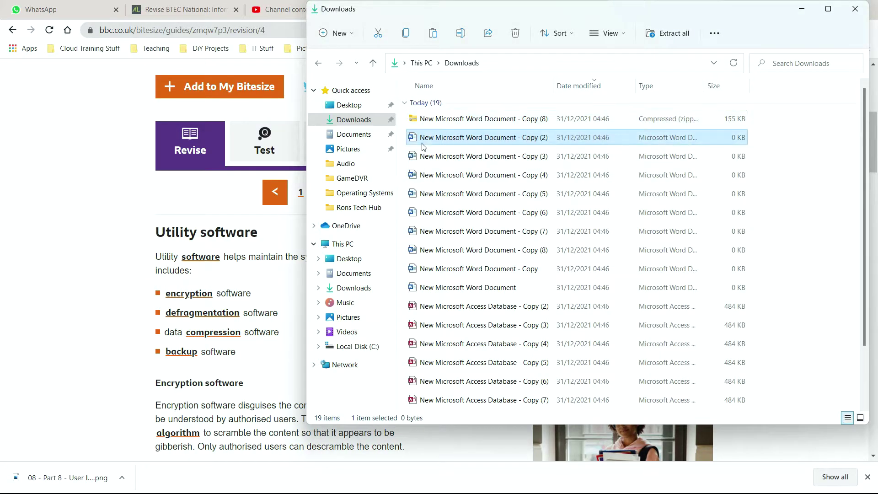
pyautogui.scroll(-1, 425, 348)
pyautogui.keyDown('shift'); pyautogui.click(446, 403); pyautogui.keyUp('shift')
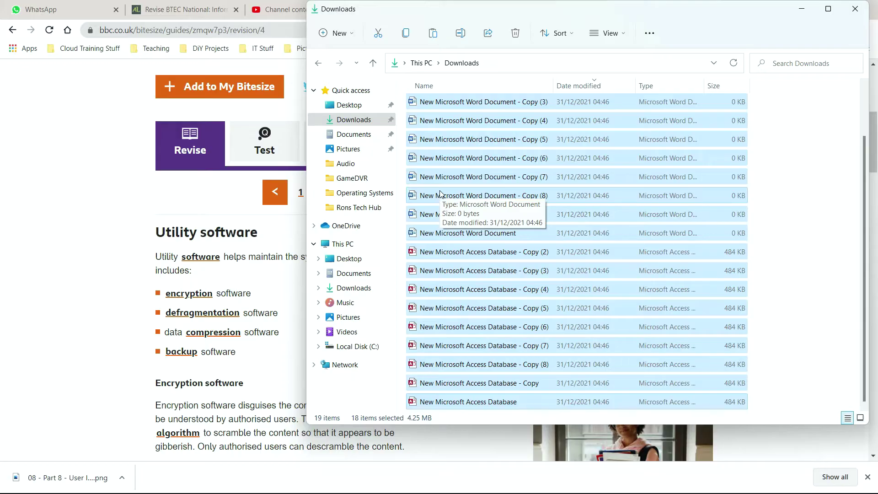
pyautogui.scroll(2, 439, 197)
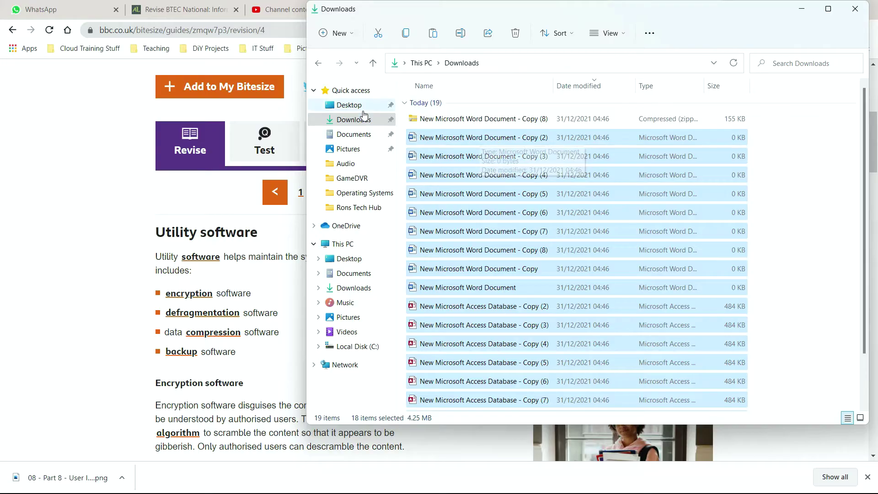
pyautogui.click(138, 206)
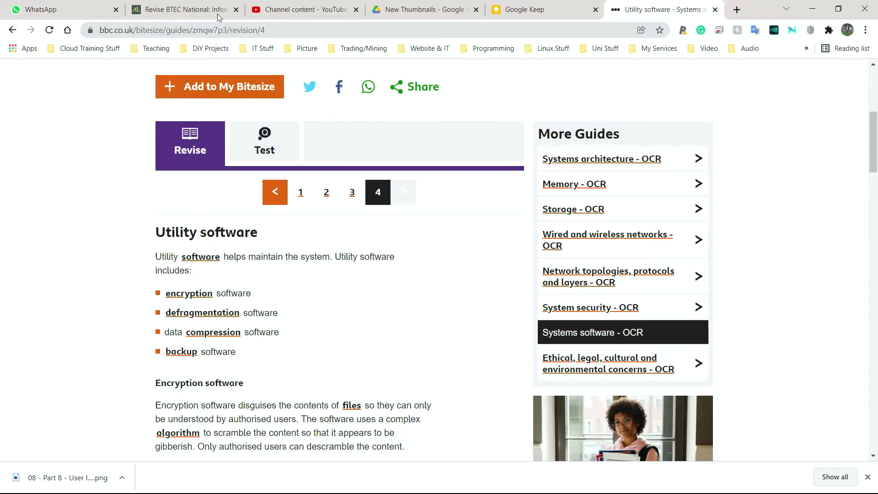
# Select the page's web address, then scroll down the Utility software guide to the Backups section.
pyautogui.click(228, 29)
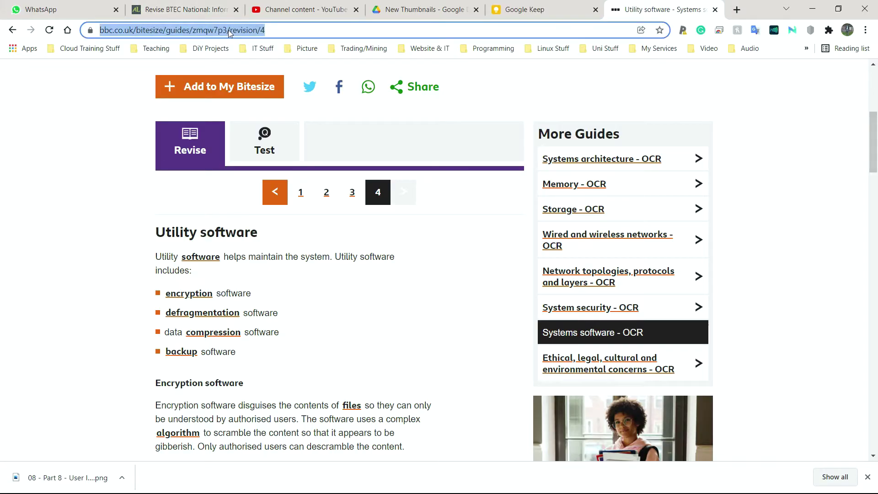
pyautogui.click(280, 29)
pyautogui.scroll(-6, 124, 162)
pyautogui.scroll(-18, 122, 163)
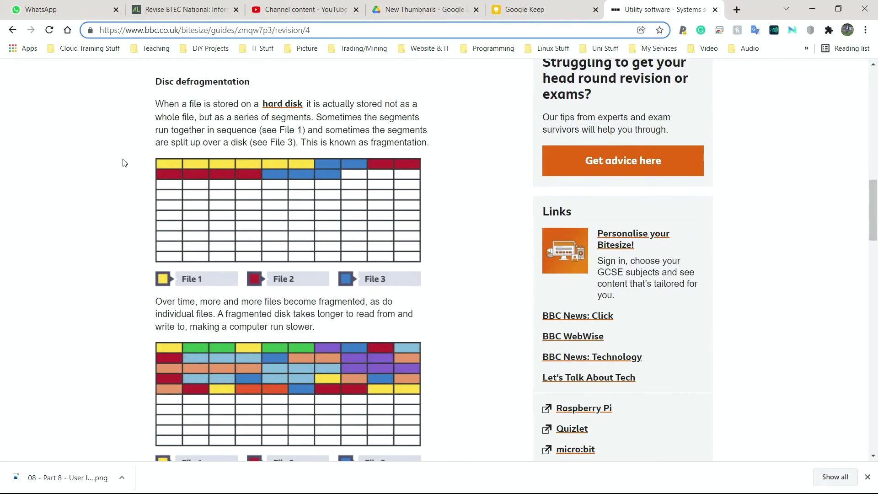
pyautogui.scroll(-4, 123, 163)
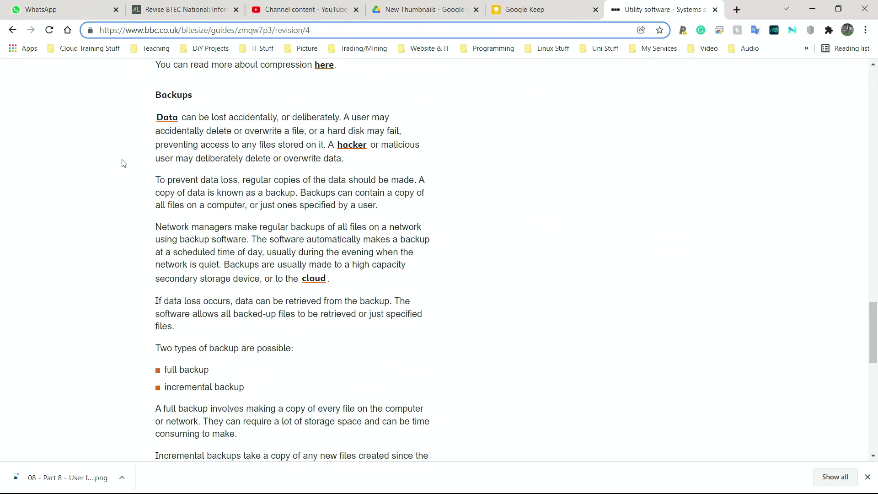
pyautogui.scroll(-5, 121, 163)
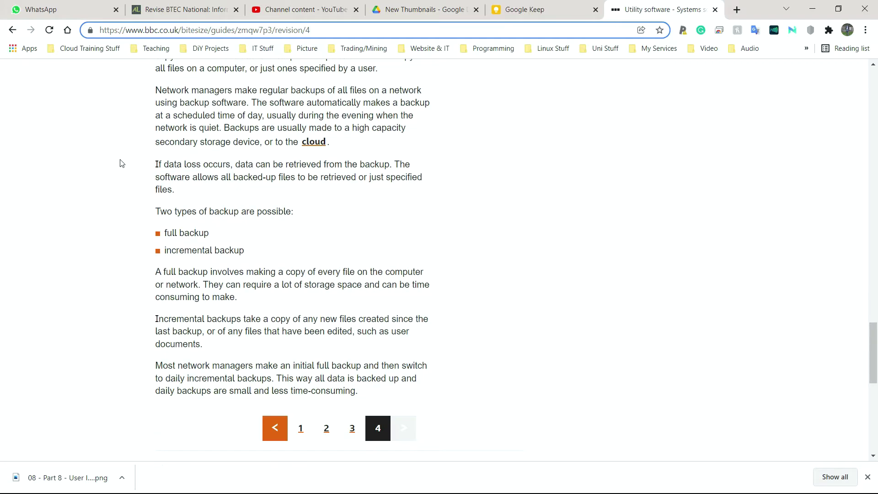